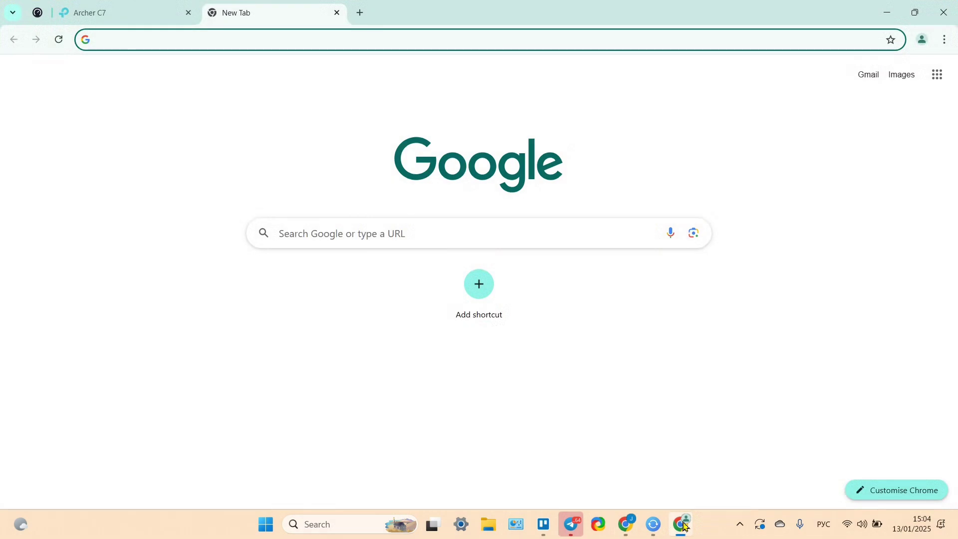
# Step: Go to tplinkrepeater.net in the new tab, accepting the autocomplete suggestion
pyautogui.write('a')
pyautogui.press('BackSpace')
pyautogui.write('tplinkrepeater.net')
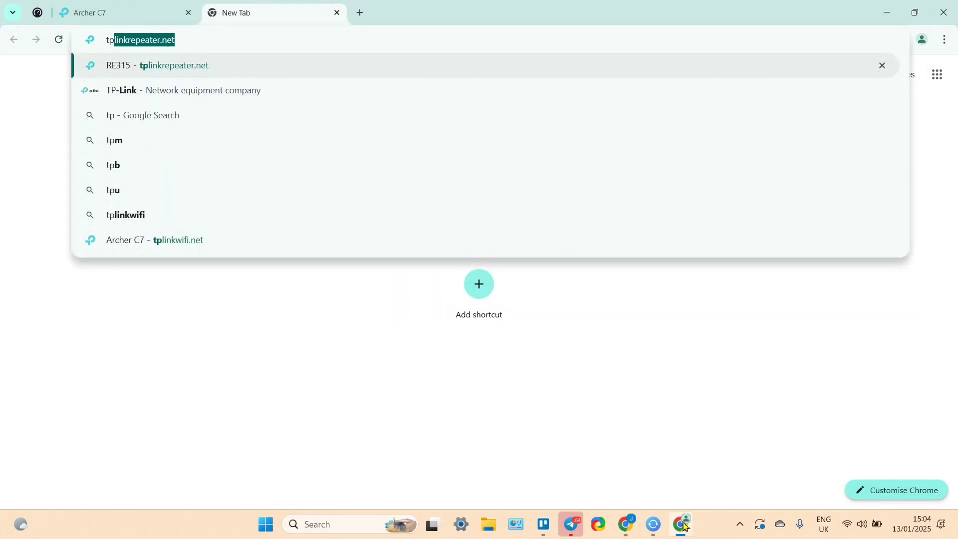
pyautogui.press('Right')
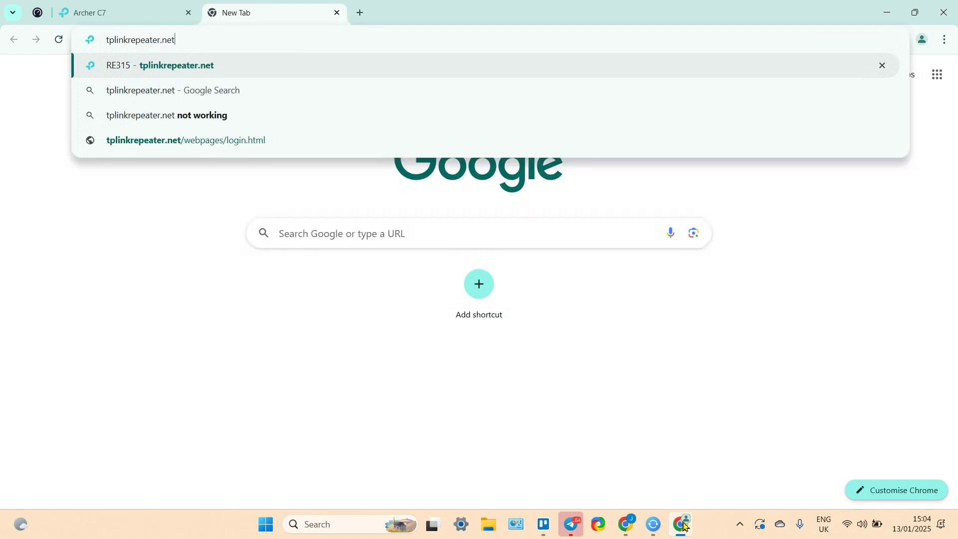
pyautogui.press('Return')
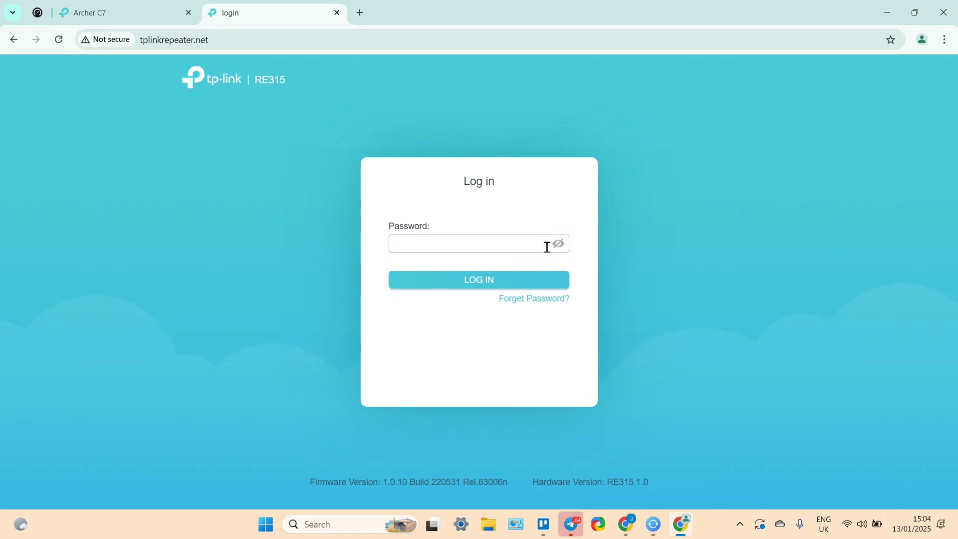
# Step: Log in to the RE315 with the admin password, showing the password characters
pyautogui.click(558, 244)
pyautogui.click(467, 242)
pyautogui.click(484, 281)
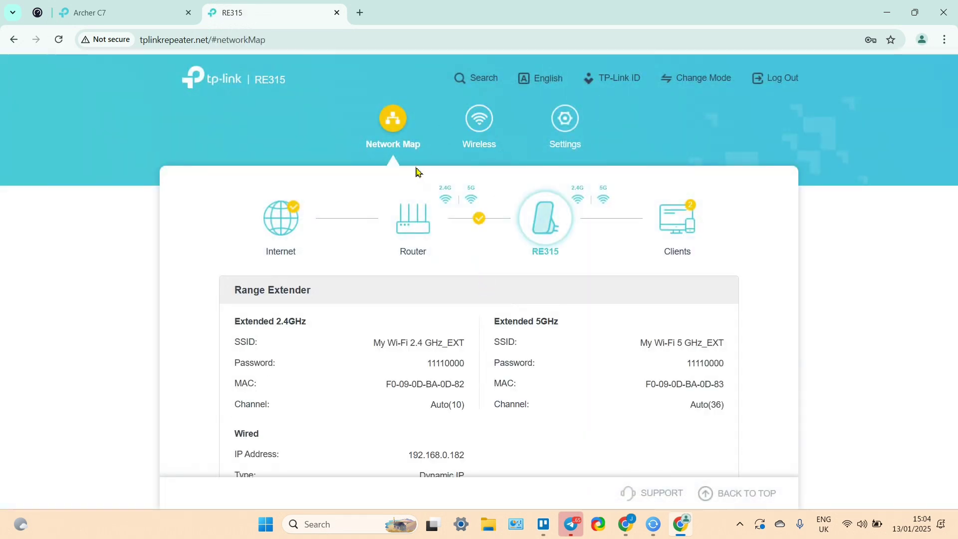
# Step: Back up the extender settings from Settings > System Tools > Backup & Restore
pyautogui.click(568, 128)
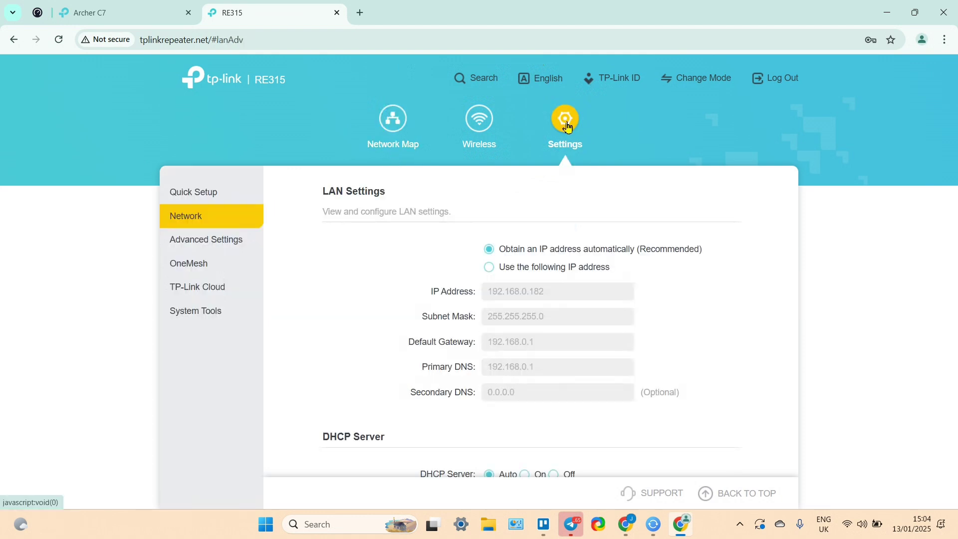
pyautogui.click(205, 316)
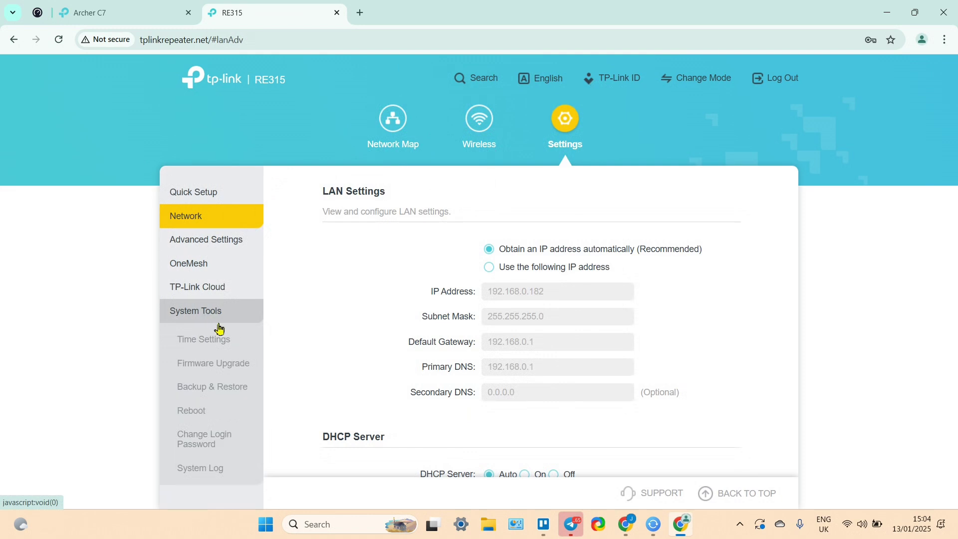
pyautogui.click(210, 389)
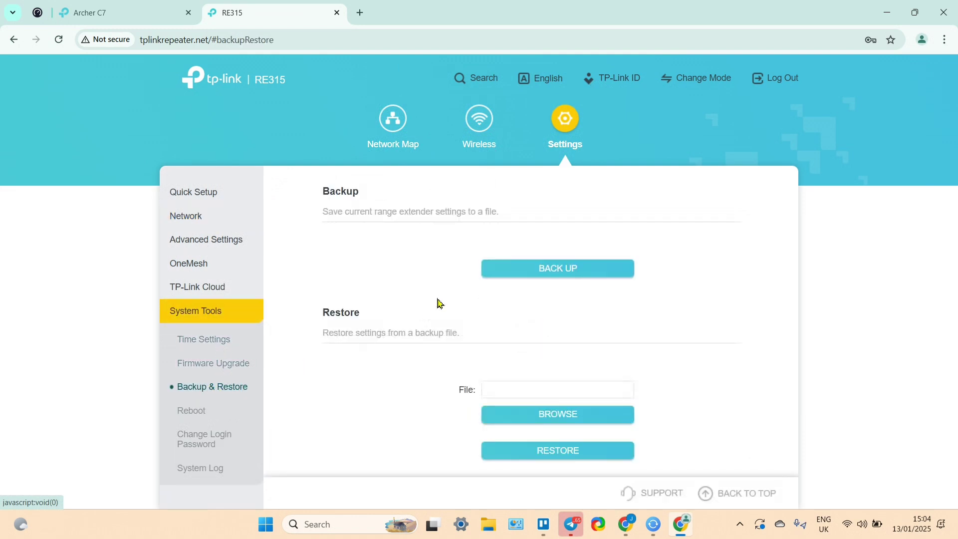
pyautogui.click(559, 276)
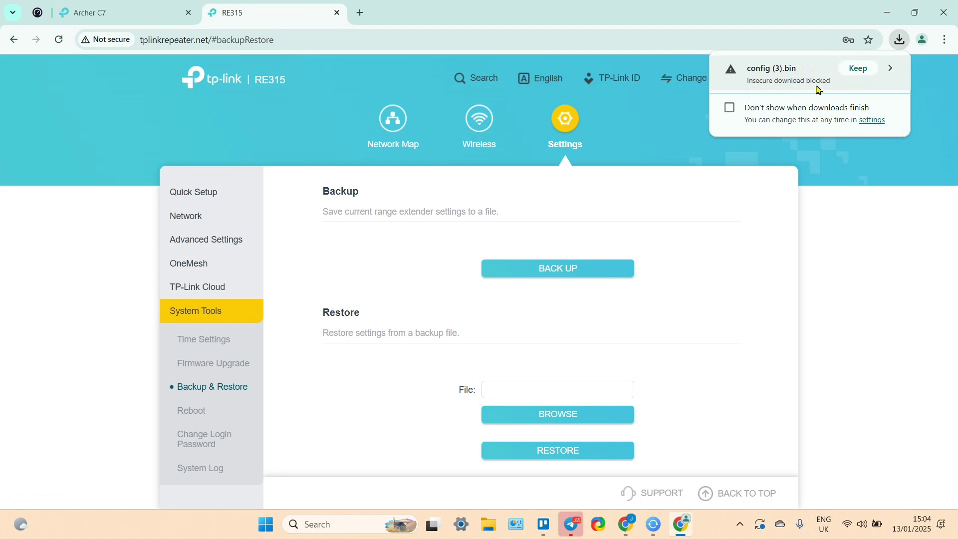
# Step: Keep the blocked config (3).bin download so it completes at 4.4 KB
pyautogui.click(863, 72)
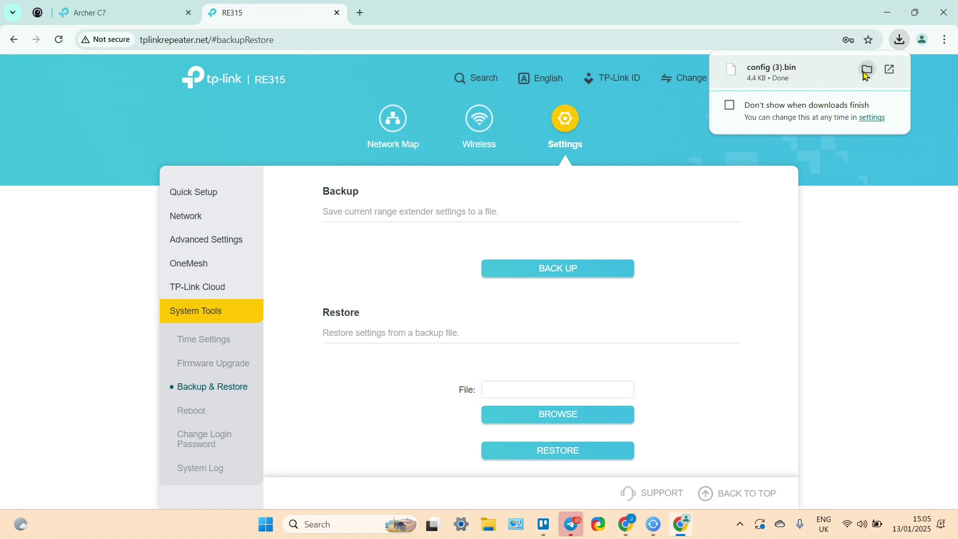
pyautogui.scroll(-3, 447, 240)
pyautogui.scroll(3, 443, 249)
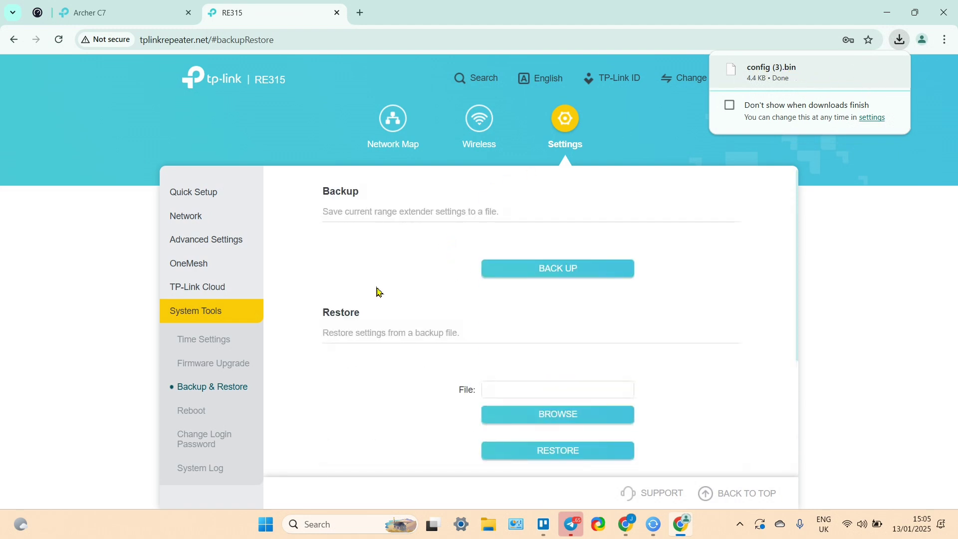
pyautogui.scroll(-3, 594, 349)
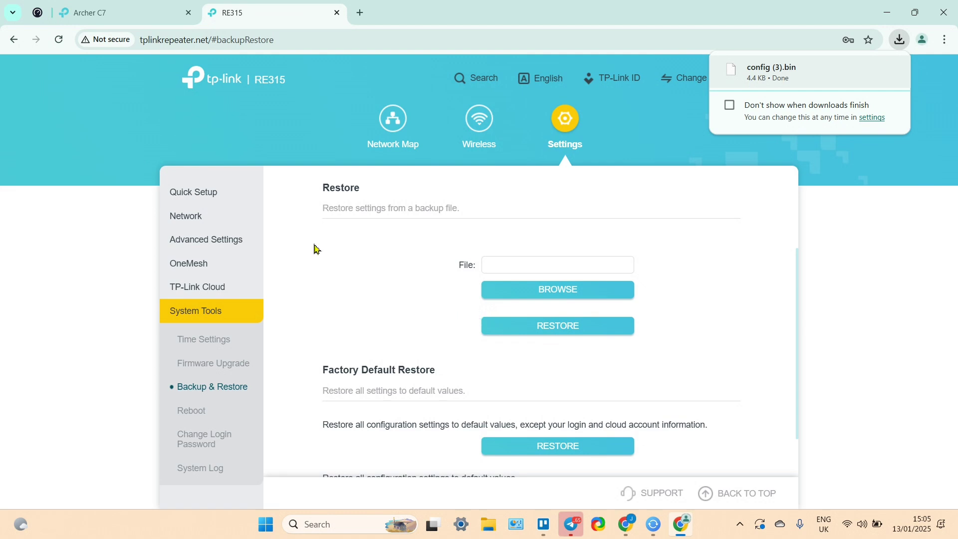
# Step: Trim the address bar back to tplinkrepeater.net/
pyautogui.doubleClick(220, 44)
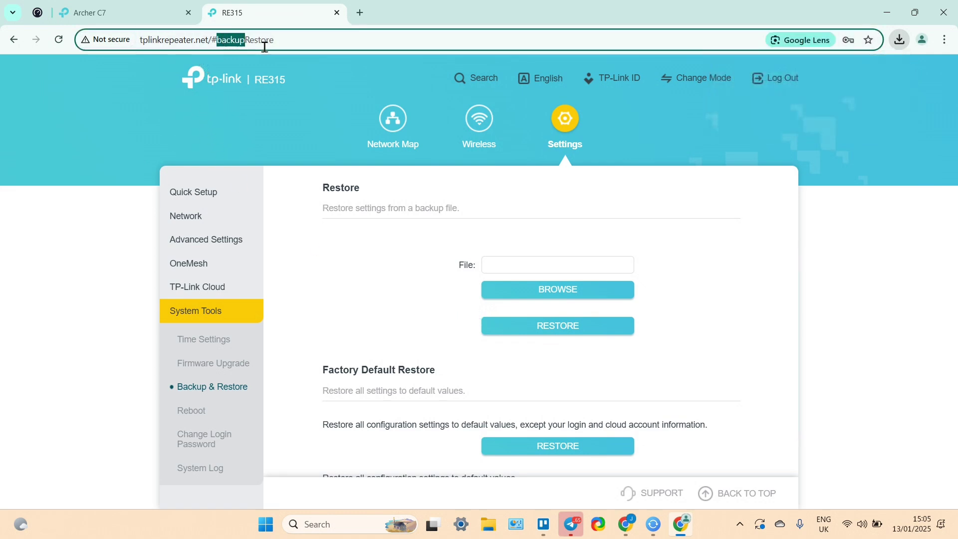
pyautogui.press('BackSpace')
pyautogui.press('BackSpace')
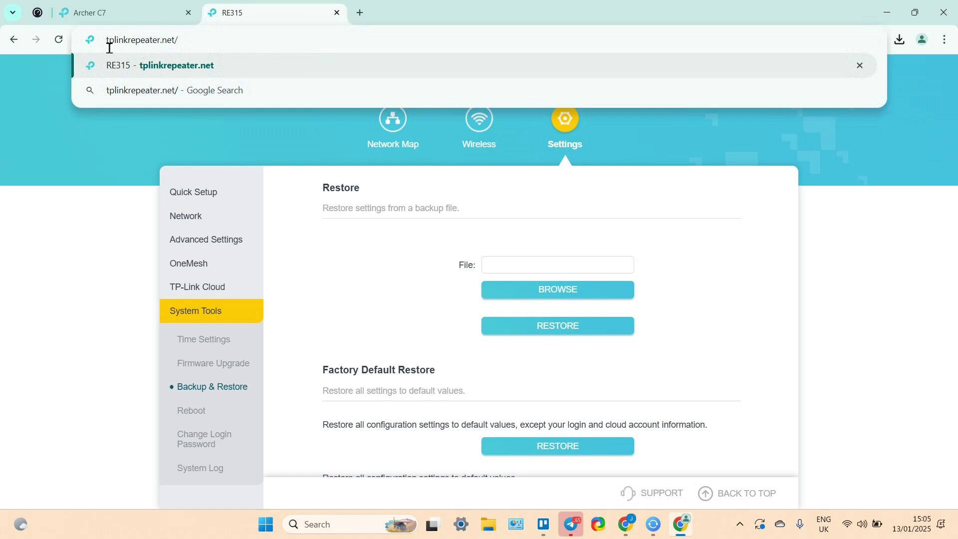
pyautogui.moveTo(109, 45); pyautogui.dragTo(215, 46)
pyautogui.click(222, 45)
# Step: On the Archer C7 tab, open Advanced > Network > DHCP Server so clients load
pyautogui.click(114, 20)
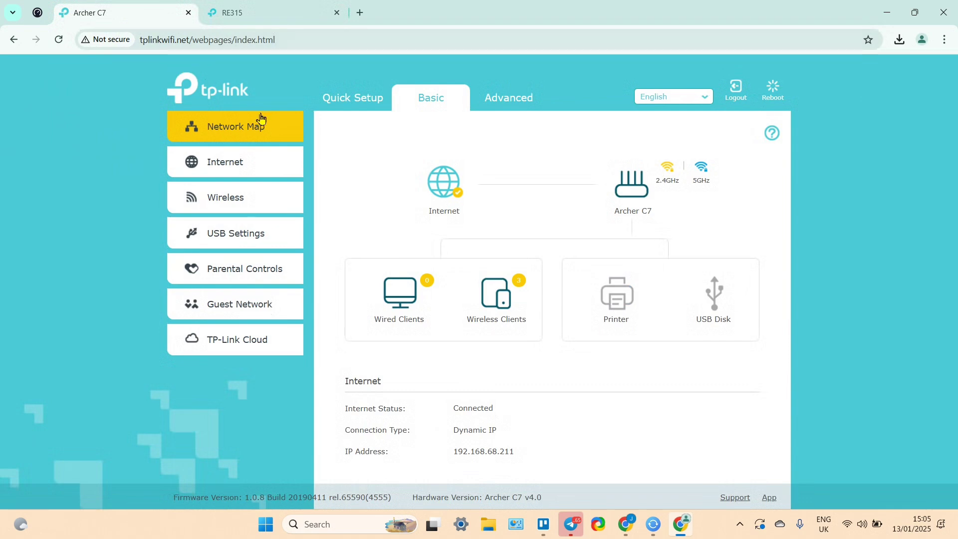
pyautogui.click(515, 102)
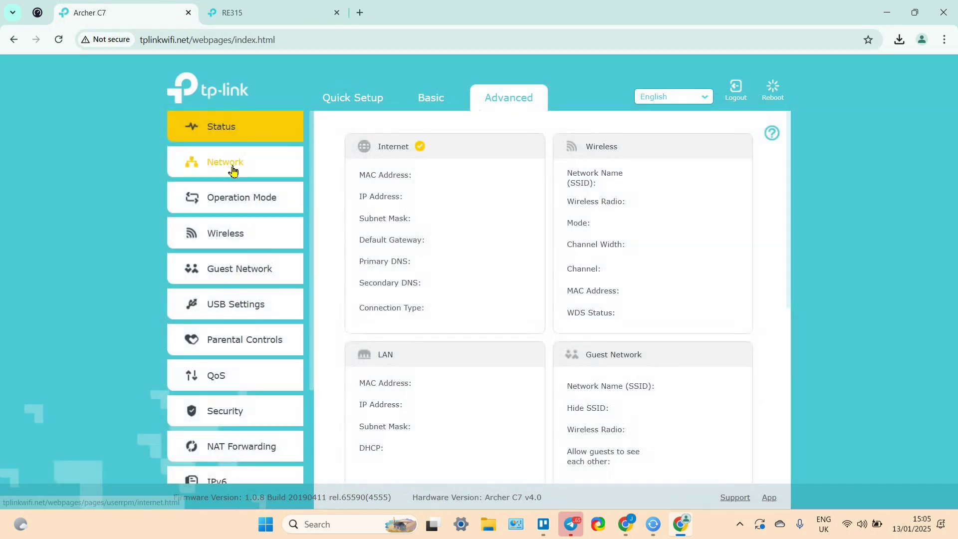
pyautogui.click(222, 170)
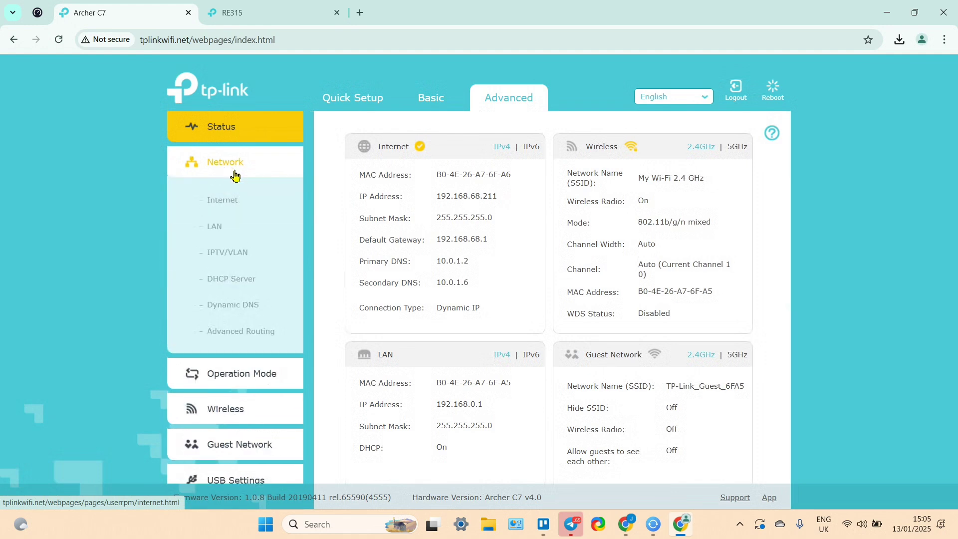
pyautogui.click(233, 282)
pyautogui.scroll(-2, 439, 279)
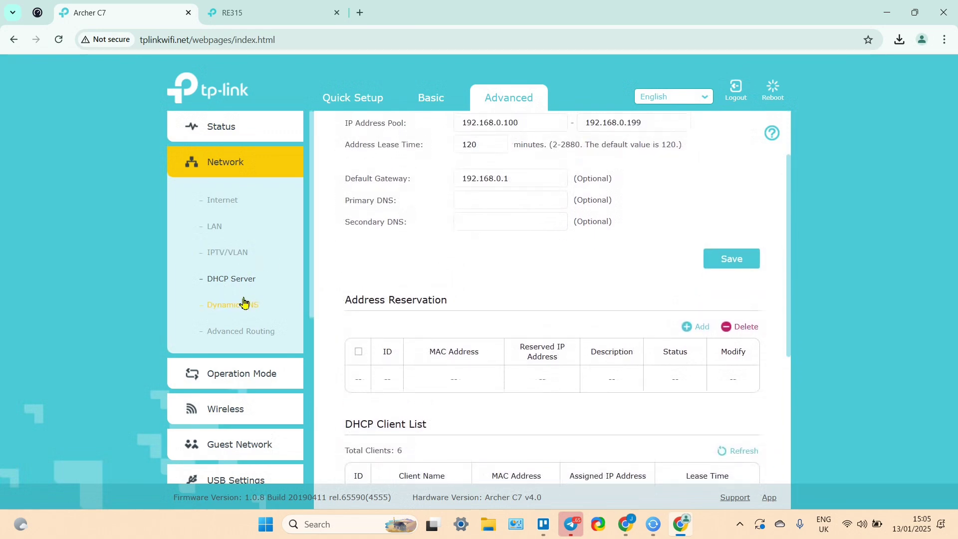
pyautogui.click(236, 281)
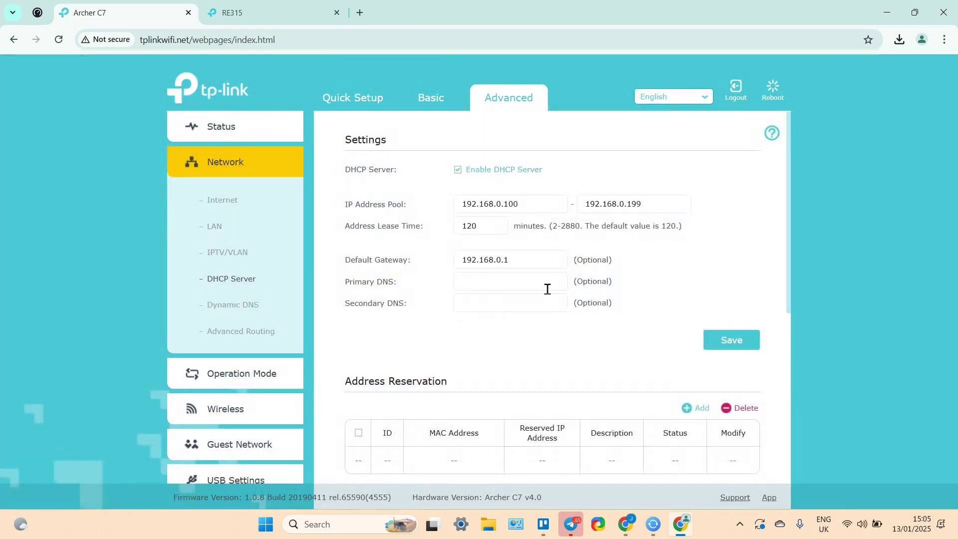
# Step: Select RE315's assigned IP 192.168.0.182 in the DHCP Client List
pyautogui.scroll(-3, 574, 310)
pyautogui.scroll(-3, 594, 331)
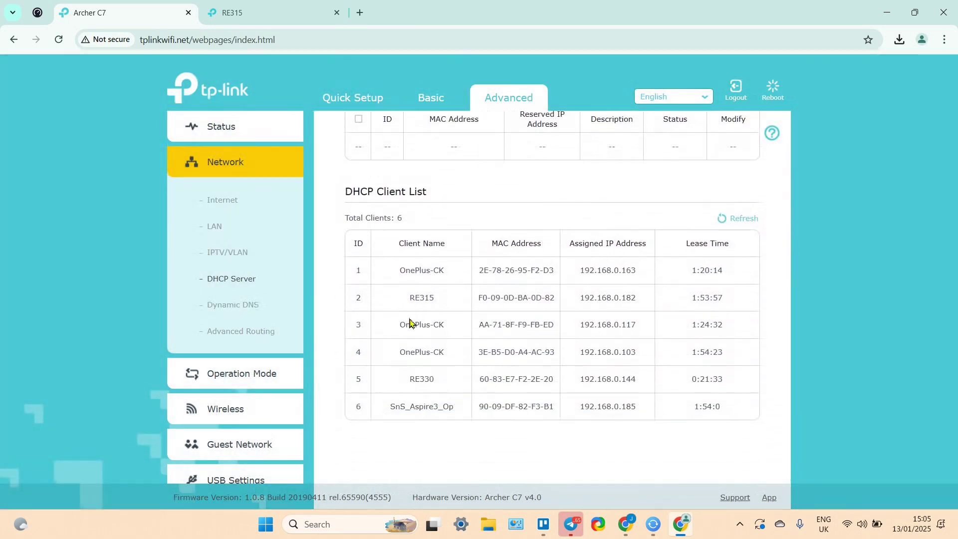
pyautogui.moveTo(403, 304); pyautogui.dragTo(636, 300)
pyautogui.hotkey('ctrl', 'c')
pyautogui.click(597, 301)
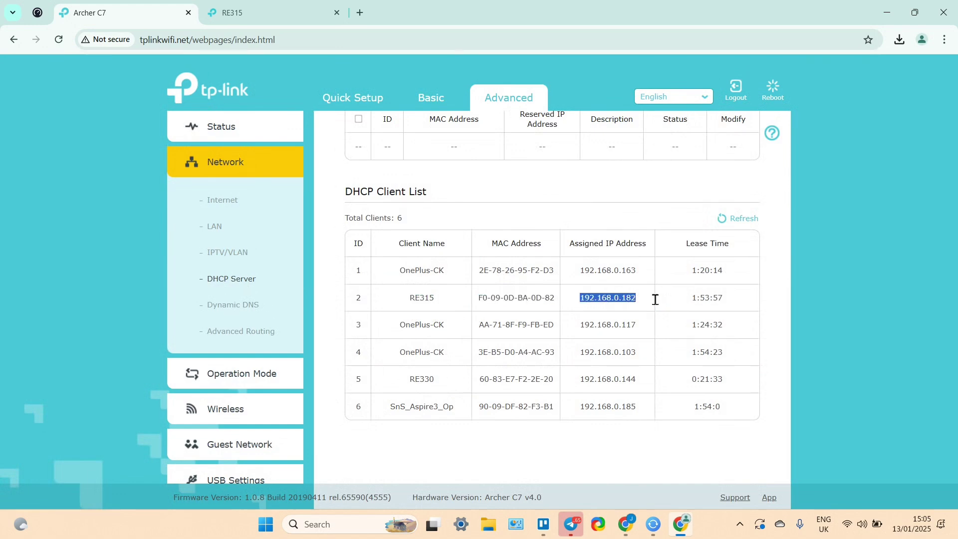
# Step: Load the copied address 192.168.0.182 in a new tab
pyautogui.click(360, 12)
pyautogui.hotkey('ctrl', 'v')
pyautogui.press('Return')
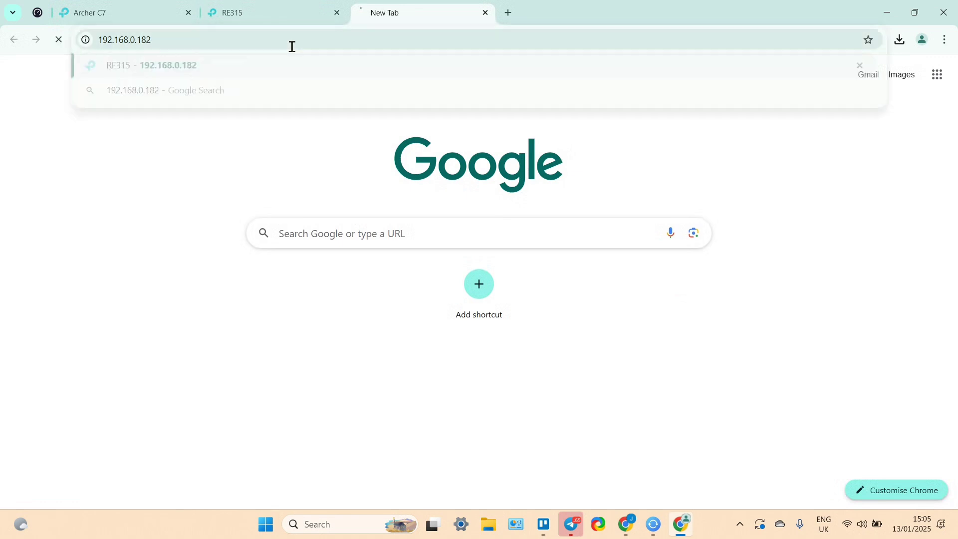